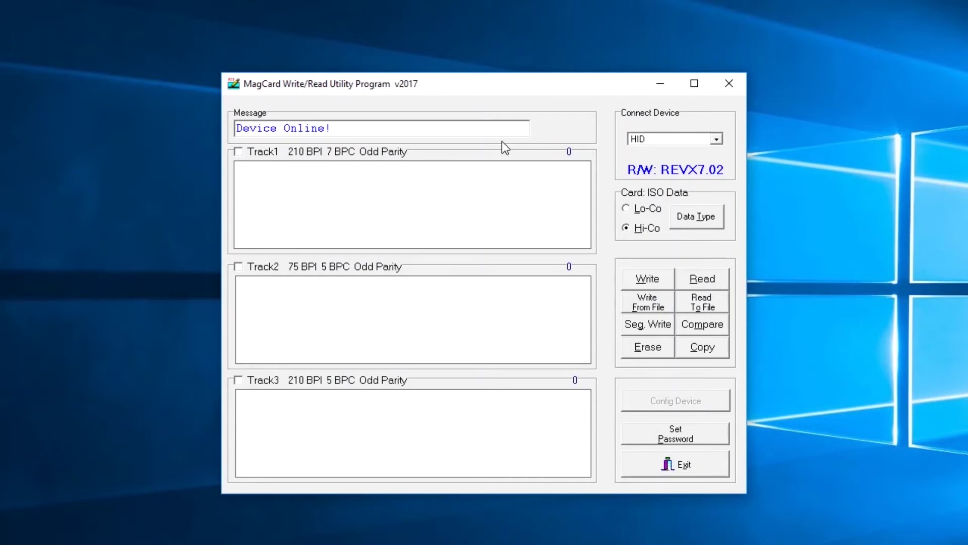
Read the swiped card's magnetic stripe tracks, ending the read session after the first card.
left_click(697, 279)
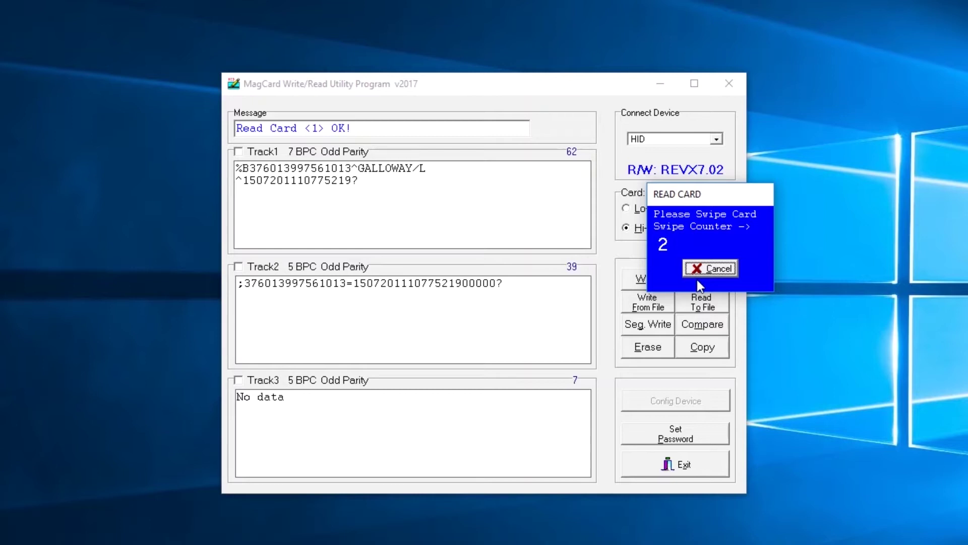
left_click(703, 268)
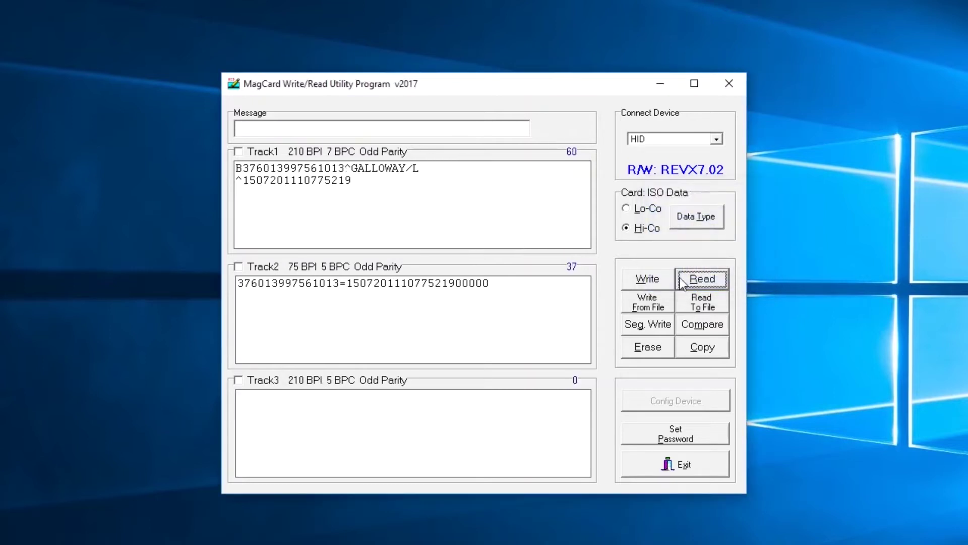
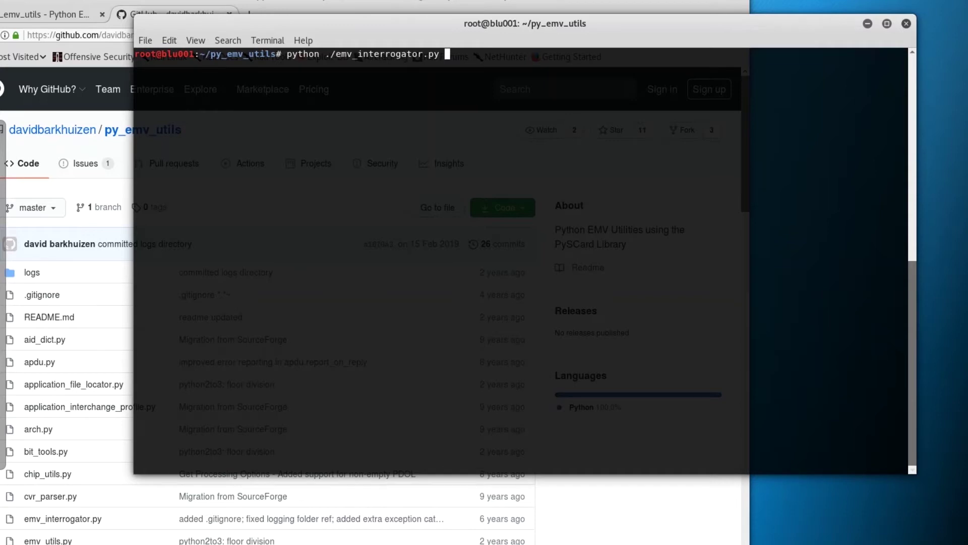
In VMware Workstation, disconnect the SCM SCR33xx v2.0 USB SC Reader from the virtual machine and reconnect it, accepting the unplug notice.
left_click(58, 0)
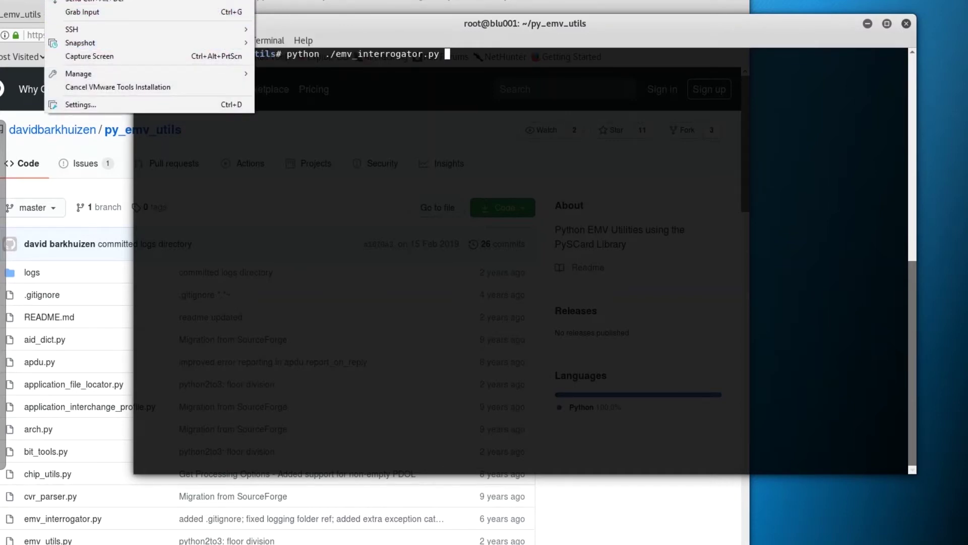
mouse_move(151, 1)
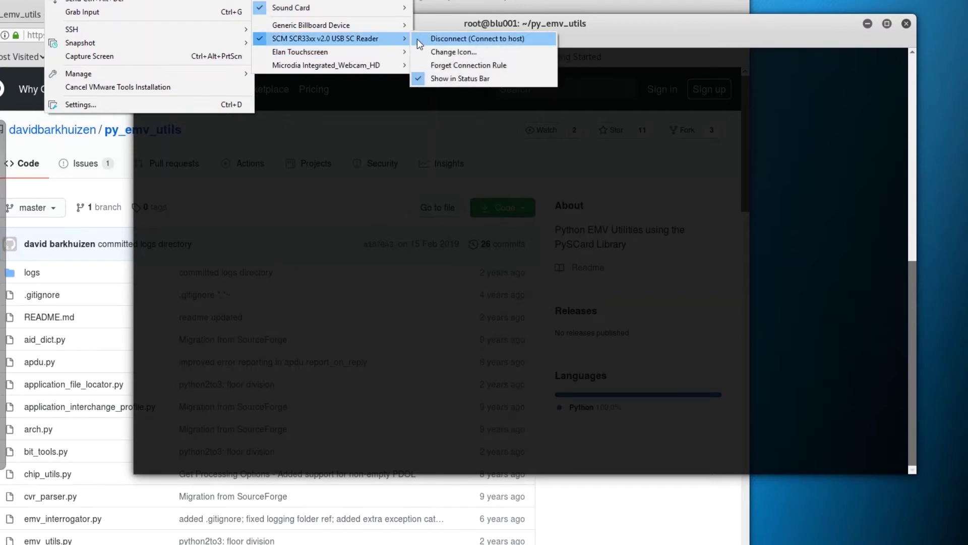
left_click(419, 41)
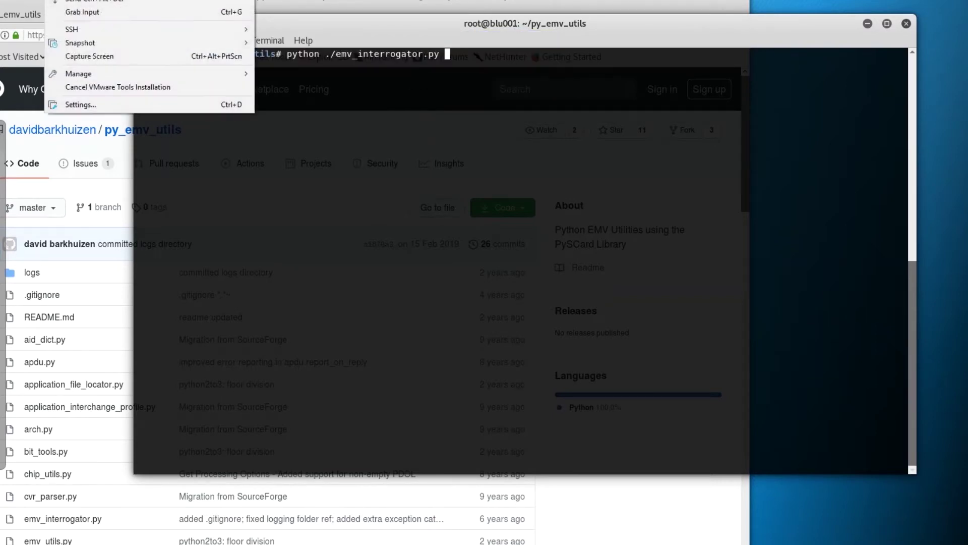
mouse_move(151, 1)
mouse_move(410, 38)
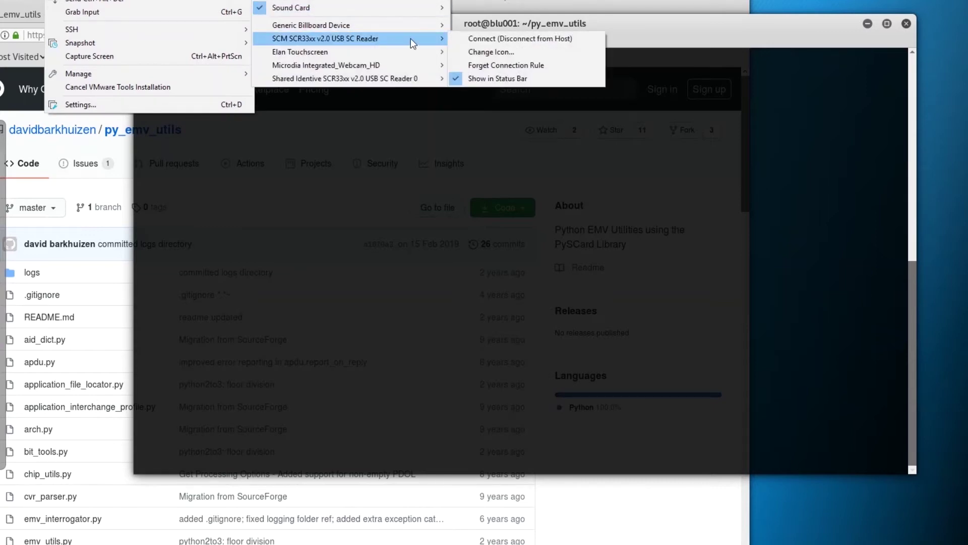
left_click(464, 40)
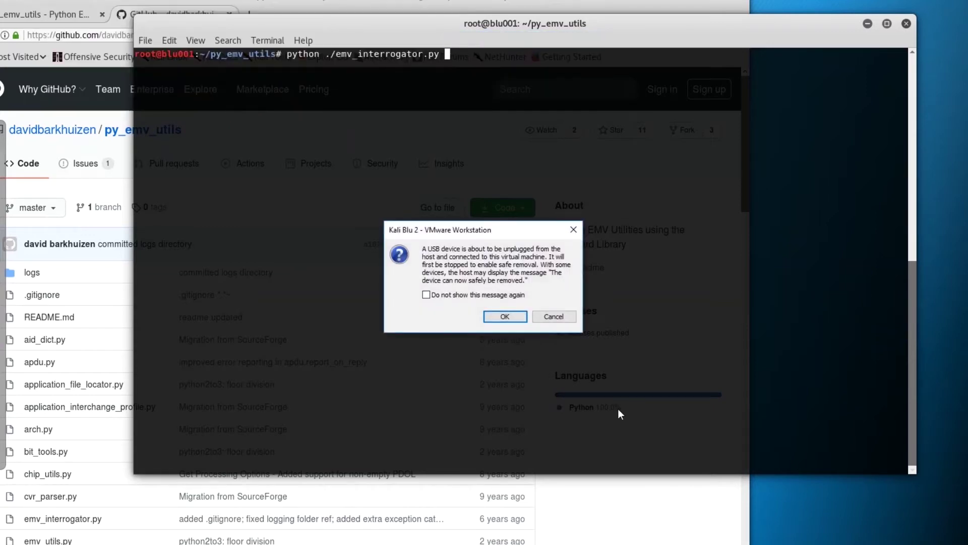
left_click(514, 315)
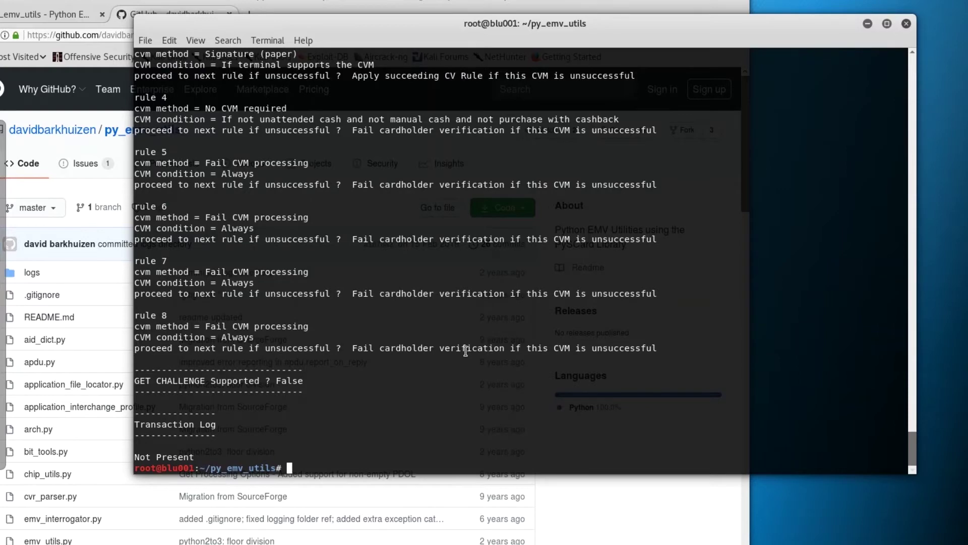
In the terminal, review the emv_interrogator.py output back to the Cardholder Name and Track 2 Equivalent Data records, with the window maximized.
scroll(483, 330, "up", 4)
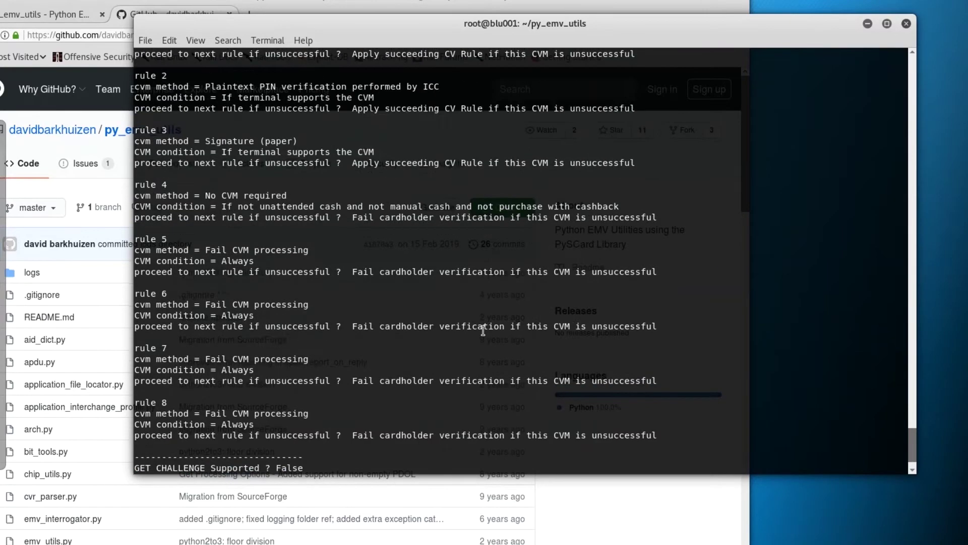
scroll(483, 330, "up", 20)
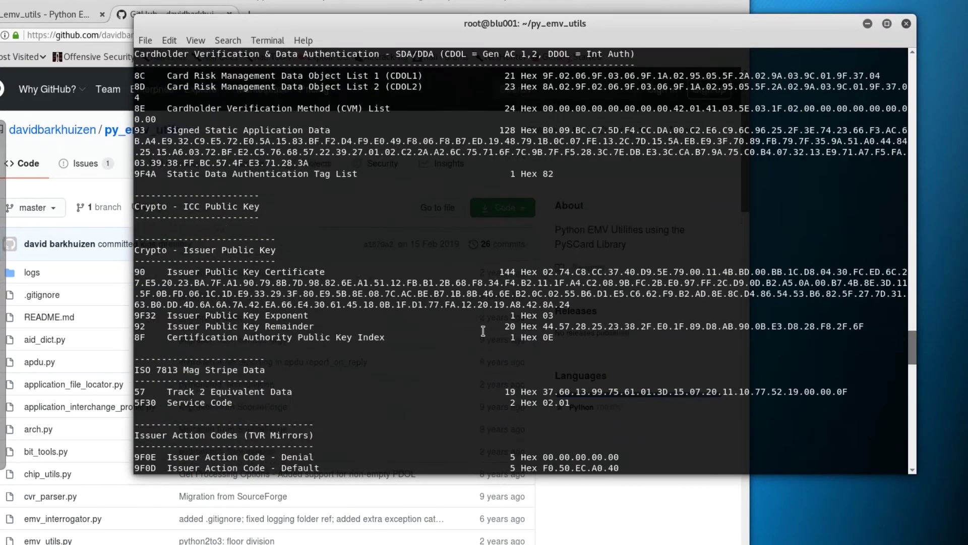
scroll(483, 331, "up", 20)
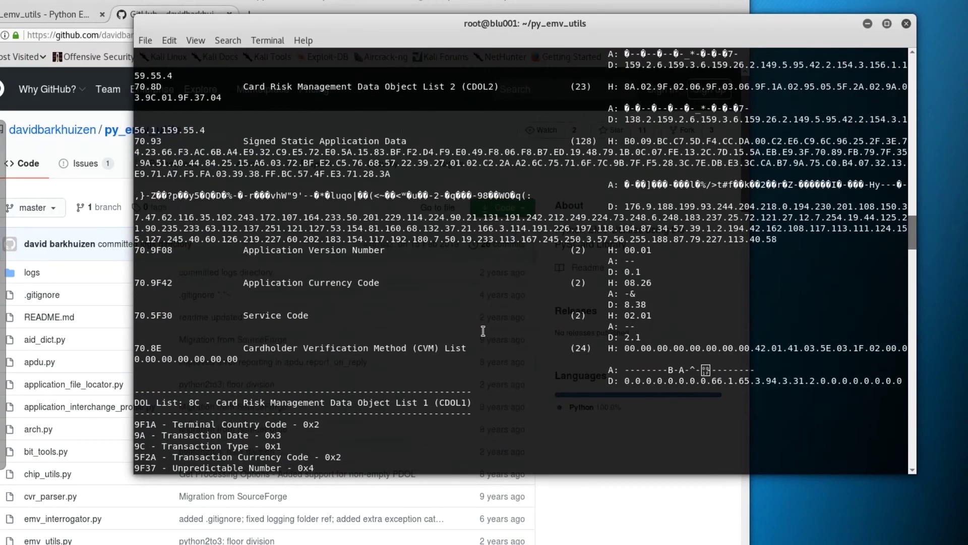
scroll(483, 330, "up", 20)
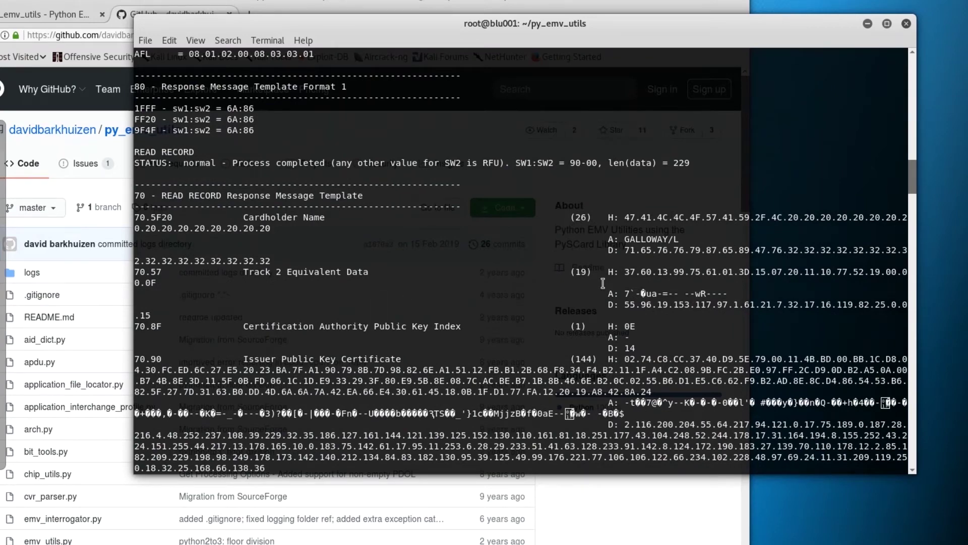
left_click(887, 24)
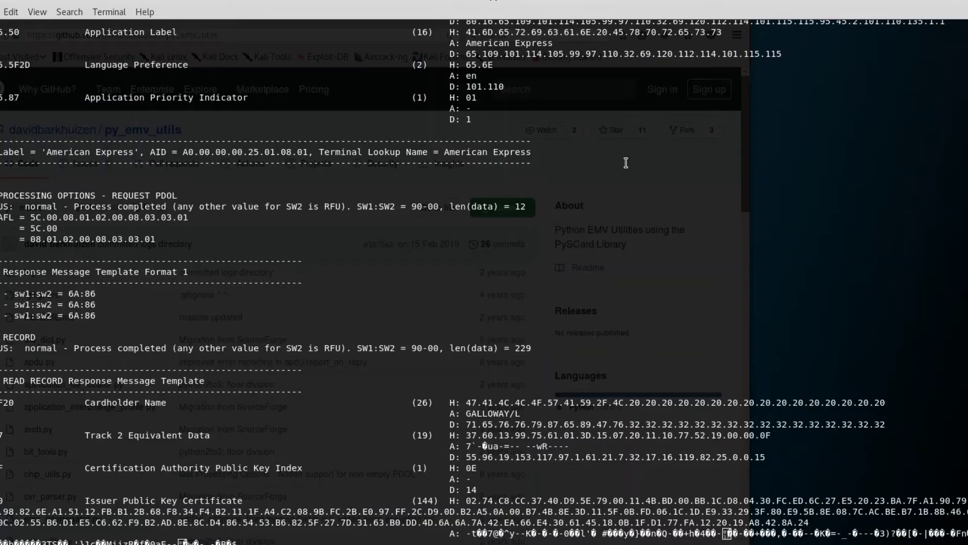
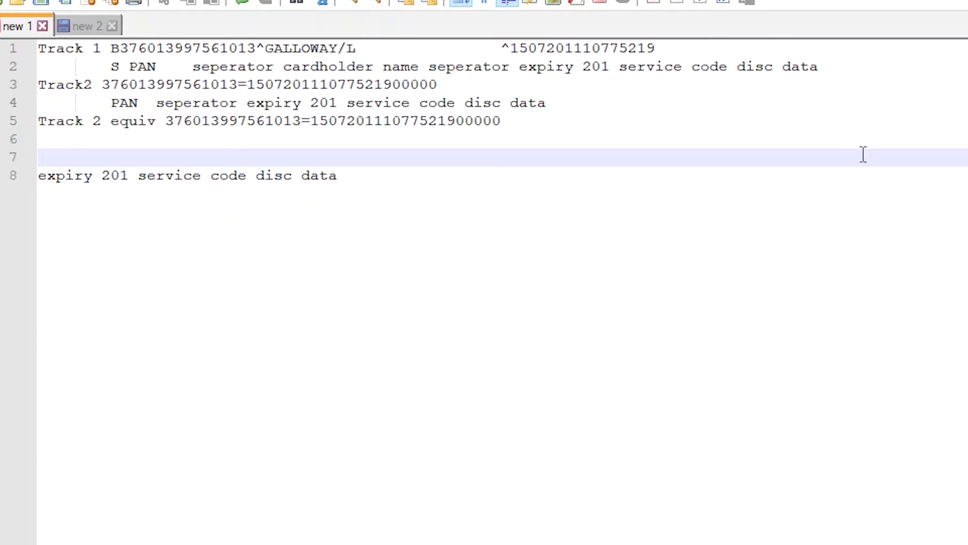
In the Notepad++ notes, point out Track 1's card number, first separator and cardholder name by highlighting each field.
left_click(728, 47)
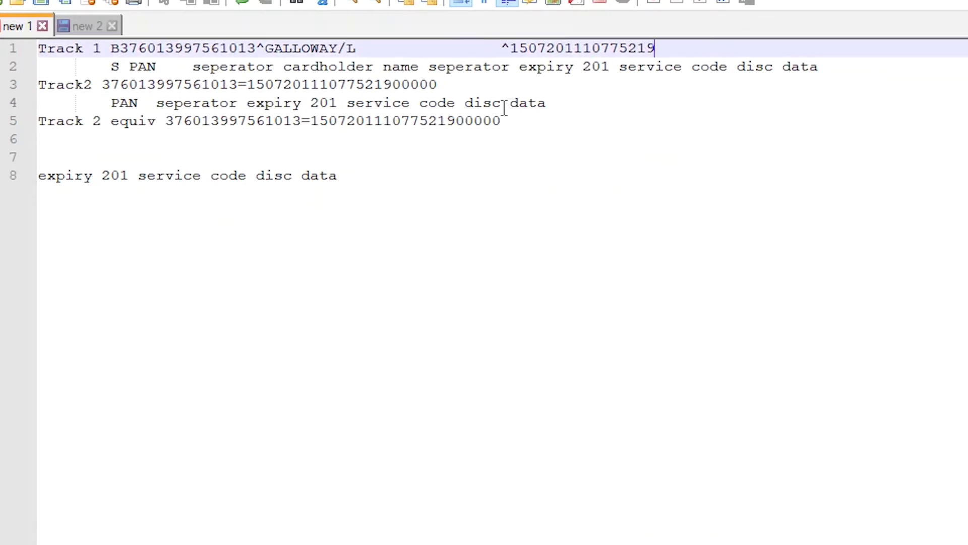
left_click(471, 82)
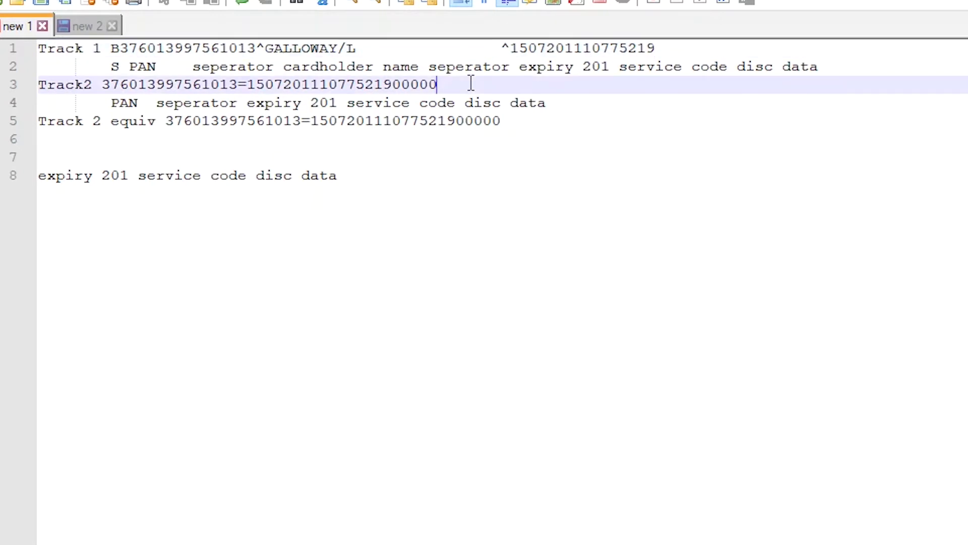
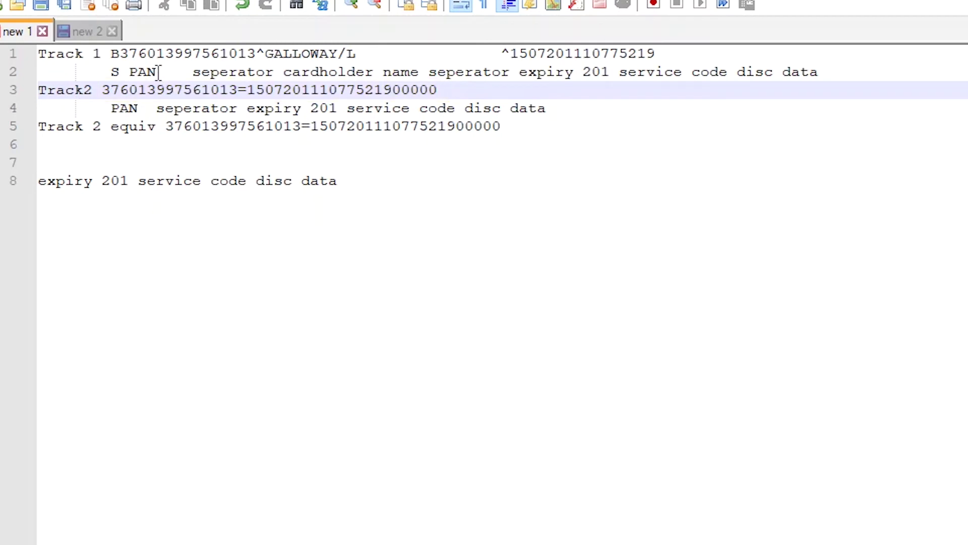
left_click(120, 52)
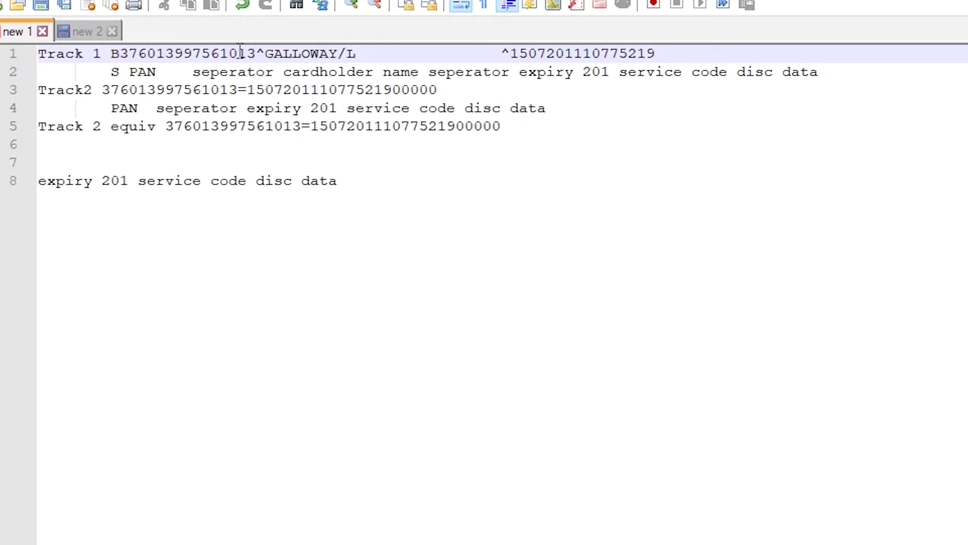
left_click(259, 53, "shift")
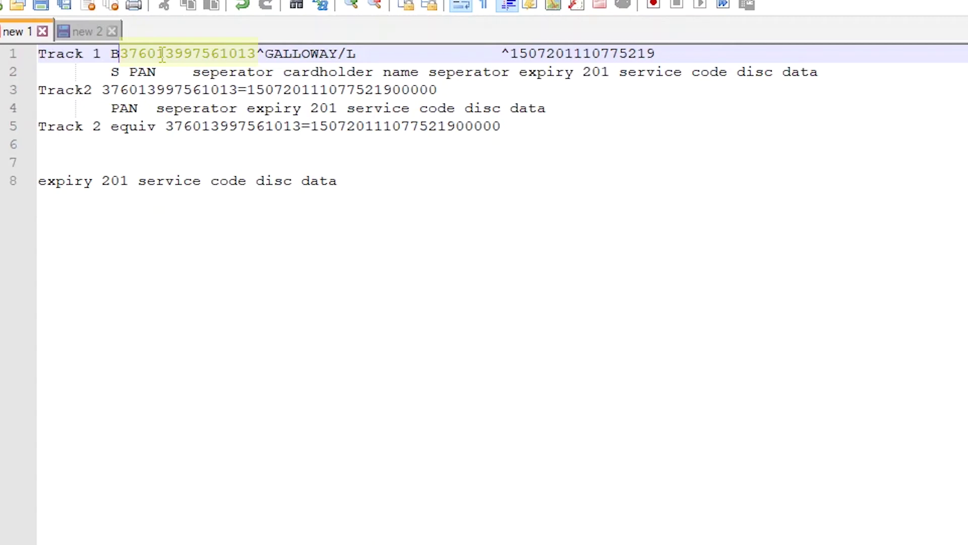
key("Left")
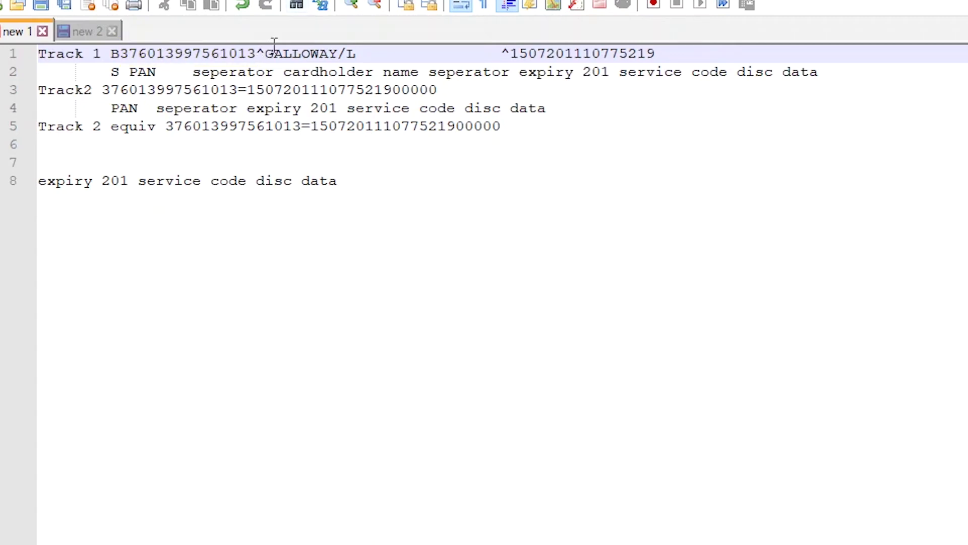
left_click_drag(266, 50, 247, 51)
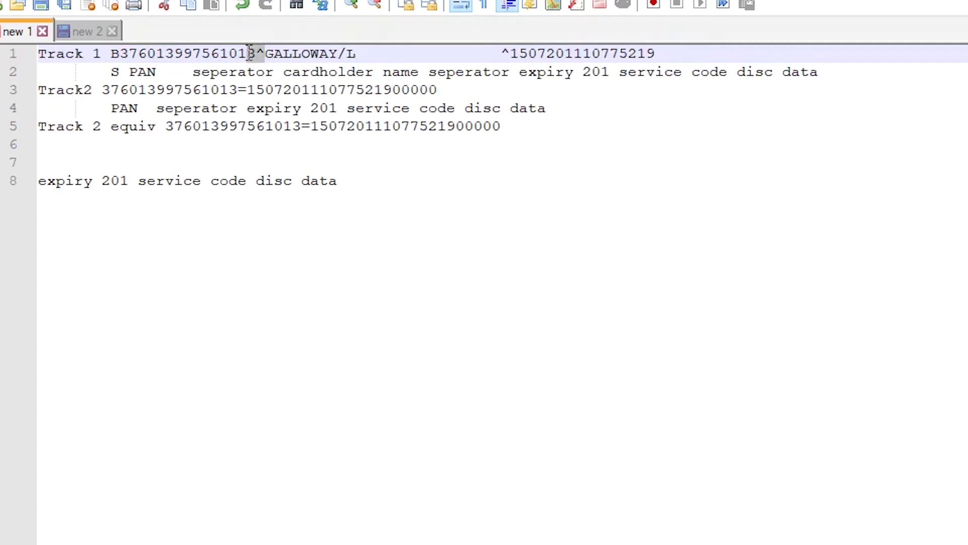
left_click_drag(362, 53, 268, 51)
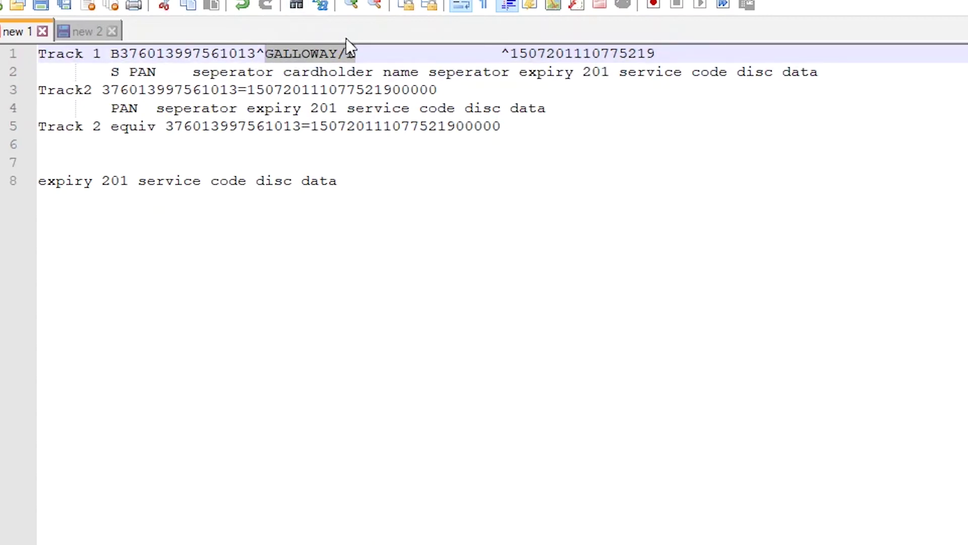
Highlight Track 1's second separator, expiry date, service code and discretionary data one after another.
left_click(506, 52)
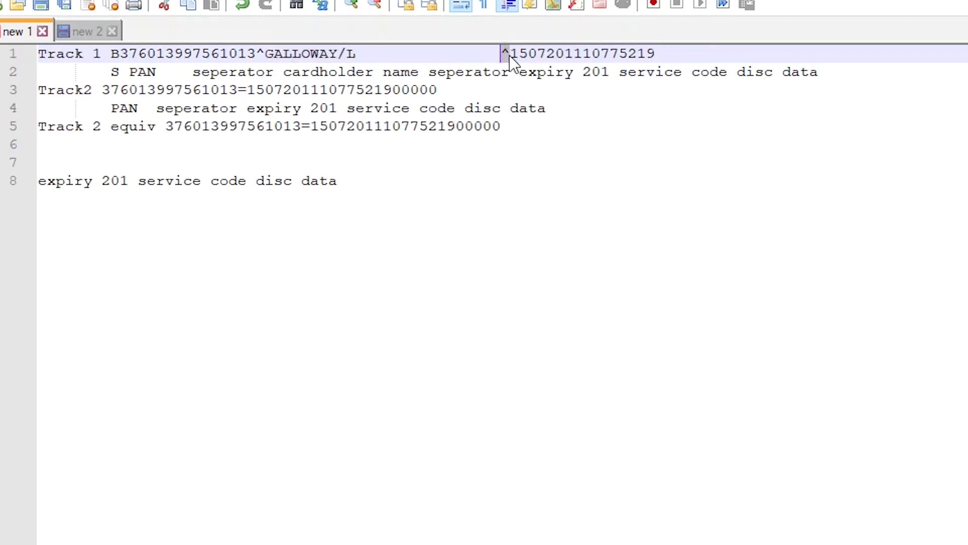
key("shift+Right")
left_click(550, 52)
left_click_drag(546, 54, 511, 53)
left_click_drag(566, 50, 551, 49)
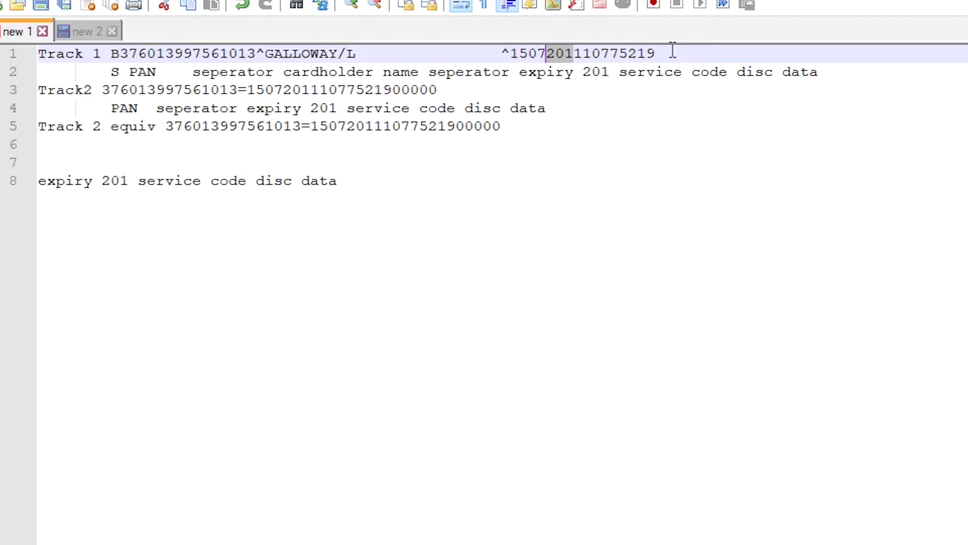
left_click_drag(674, 49, 580, 48)
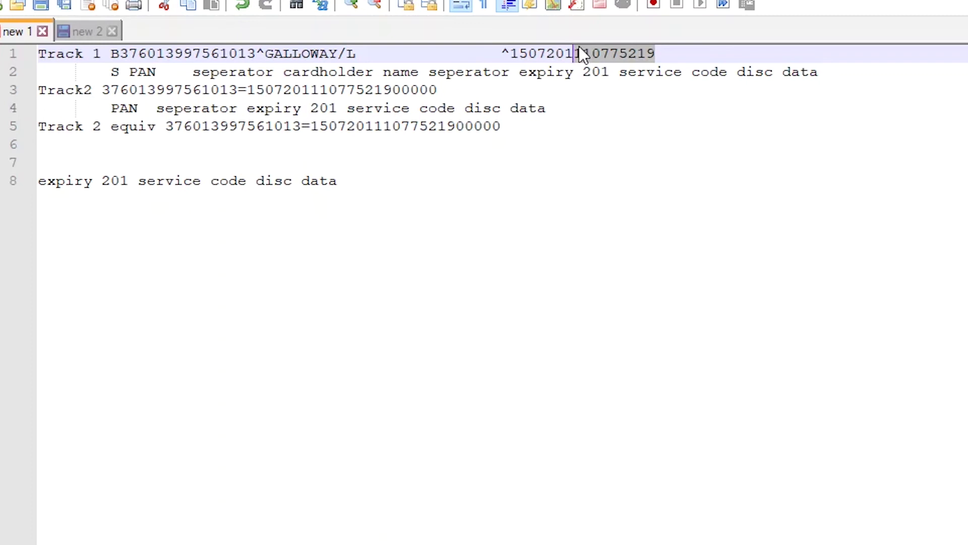
Highlight the whole Track 2 string, followed by its card number, separator, expiry date, service code and discretionary data individually.
left_click(104, 84)
left_click_drag(104, 84, 441, 89)
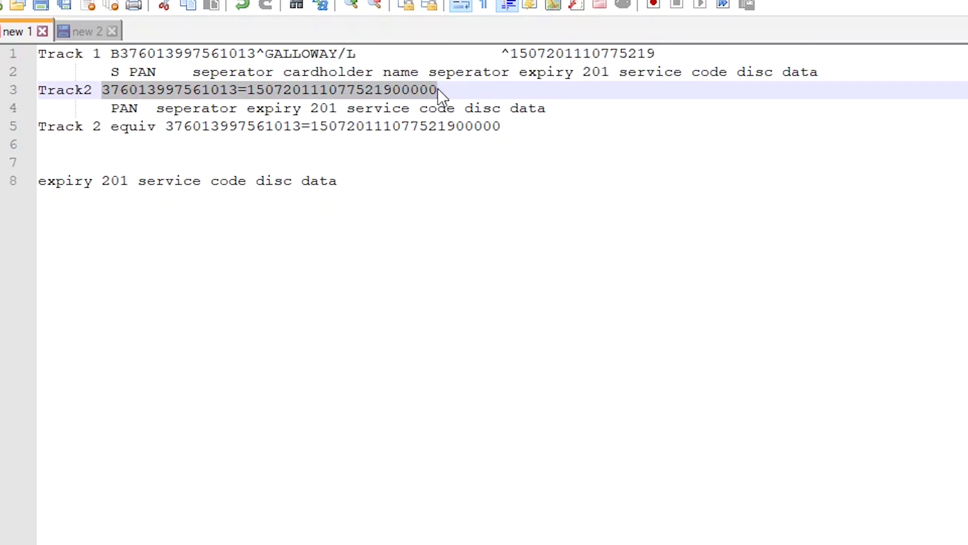
left_click(438, 89)
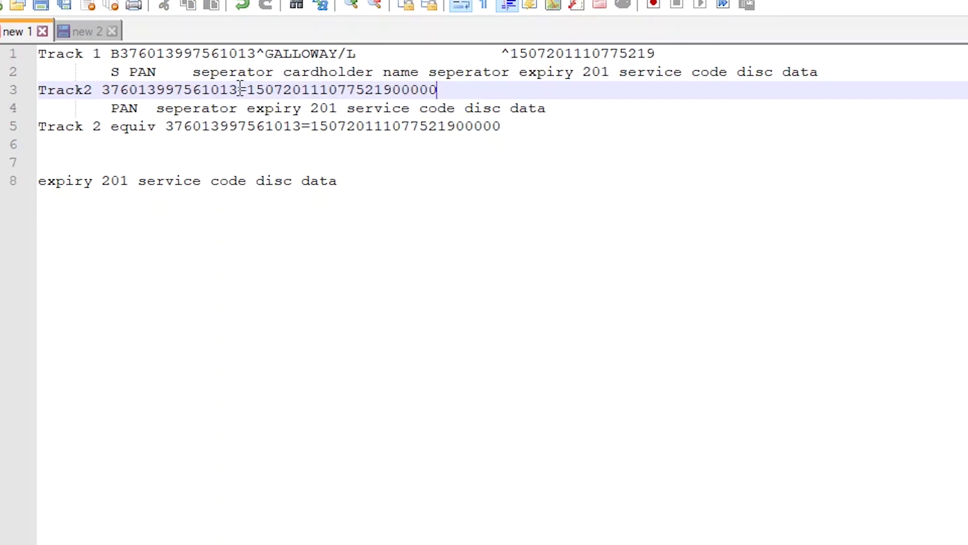
left_click_drag(239, 89, 101, 90)
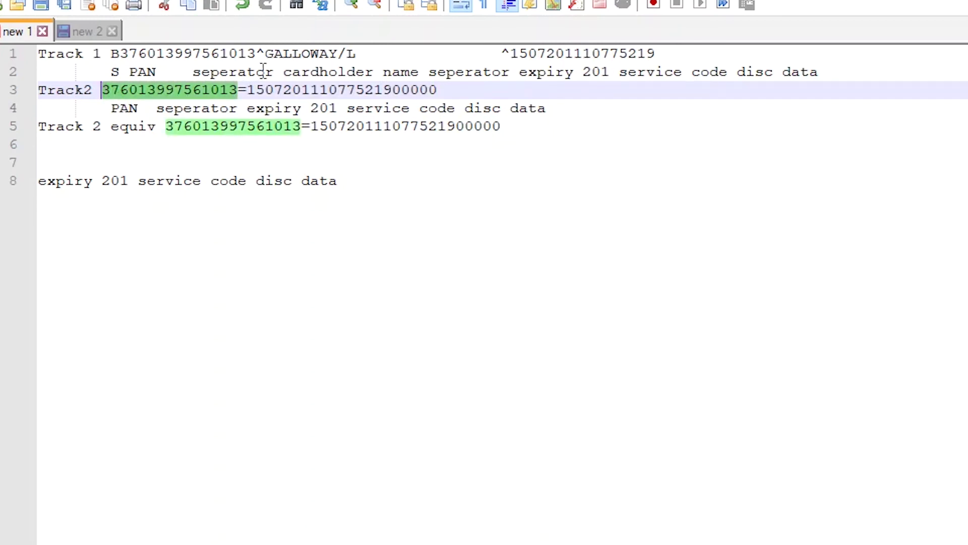
left_click(241, 90)
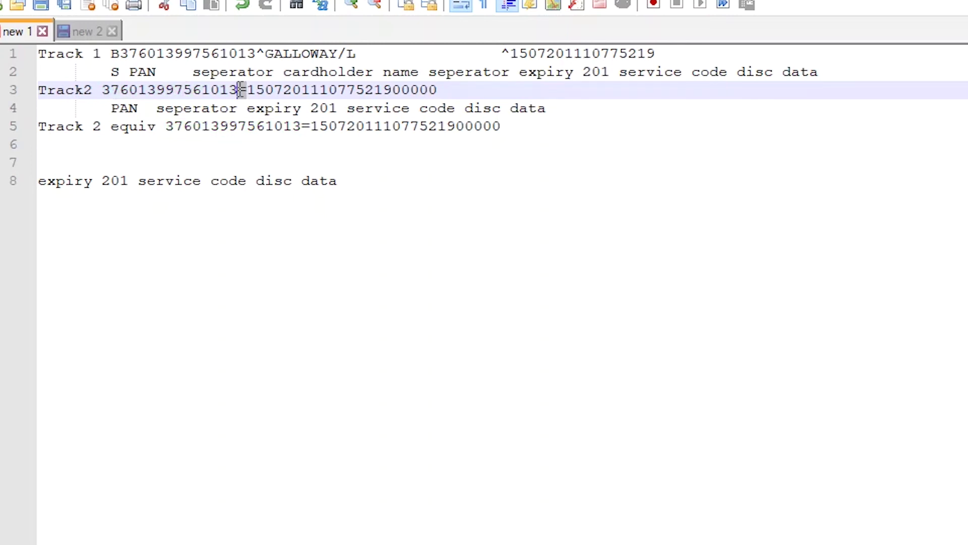
left_click_drag(283, 89, 250, 84)
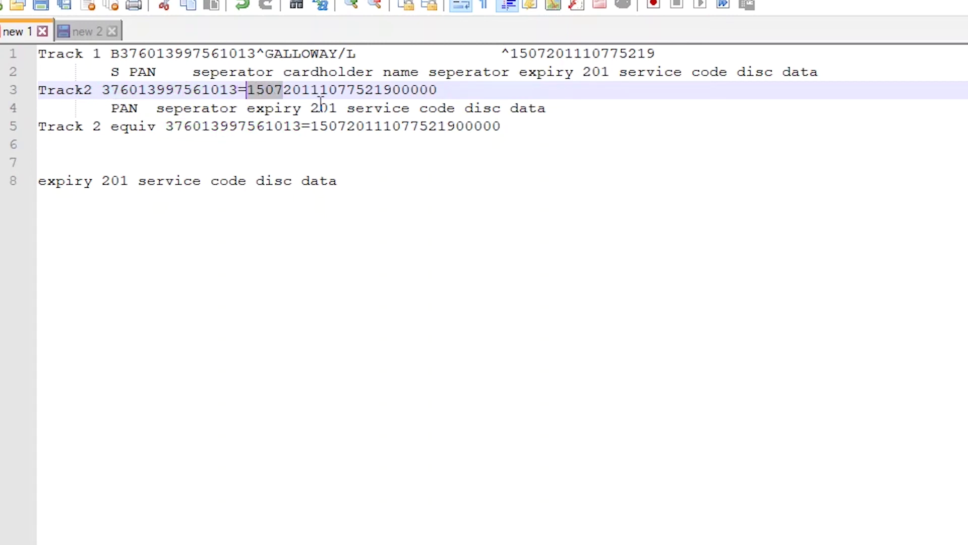
left_click_drag(310, 90, 283, 91)
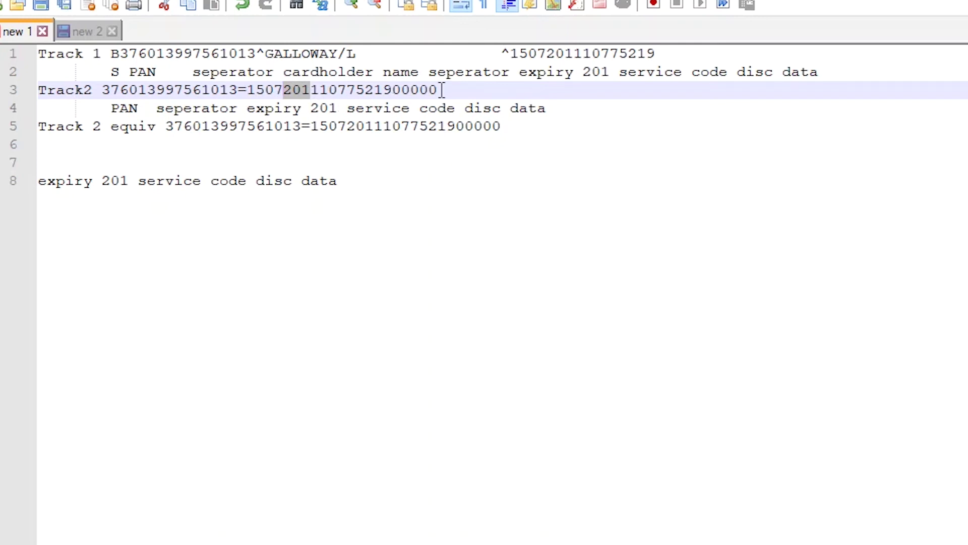
left_click_drag(442, 90, 319, 90)
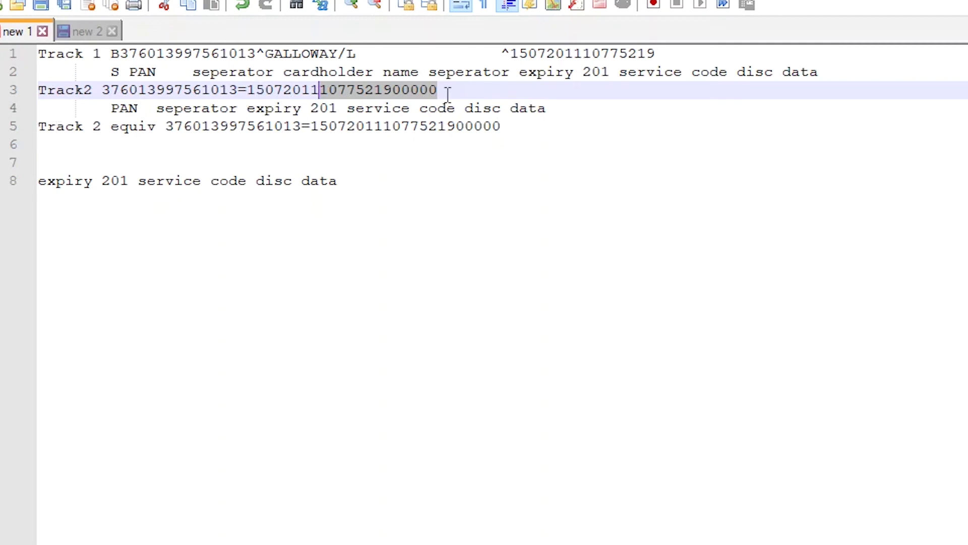
Highlight the Track 2 equivalent line's trailing digits, card number, separator, expiry date and discretionary data in turn to compare with Track 2.
left_click_drag(508, 126, 475, 125)
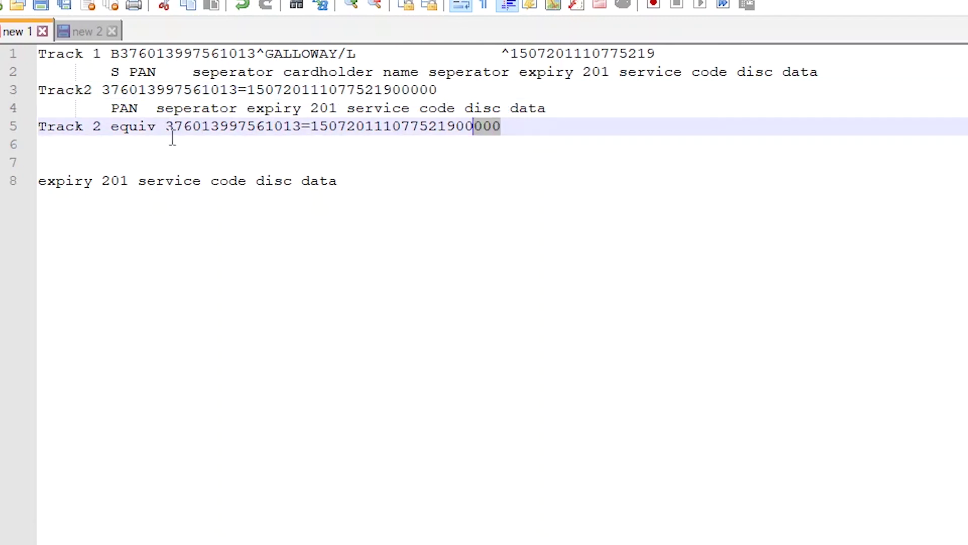
left_click_drag(166, 126, 302, 126)
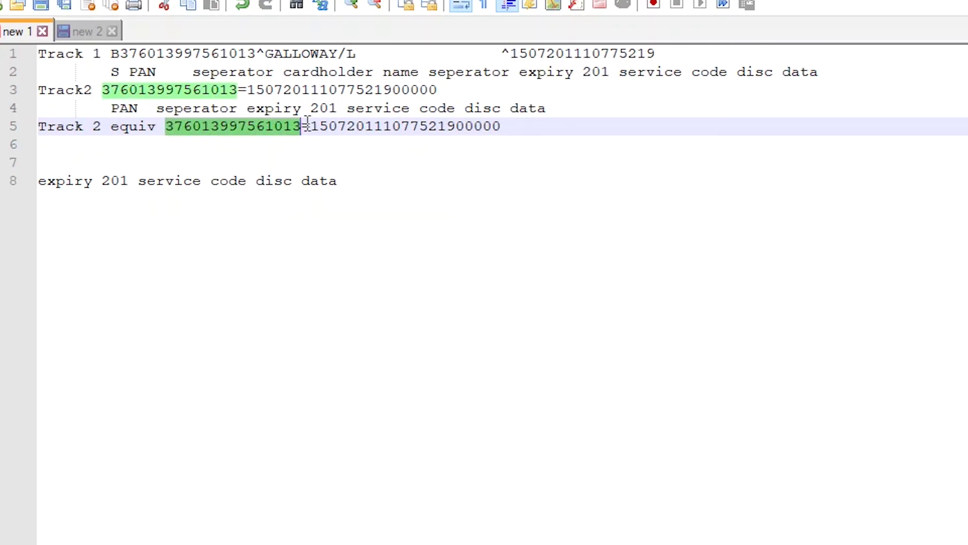
left_click(305, 126)
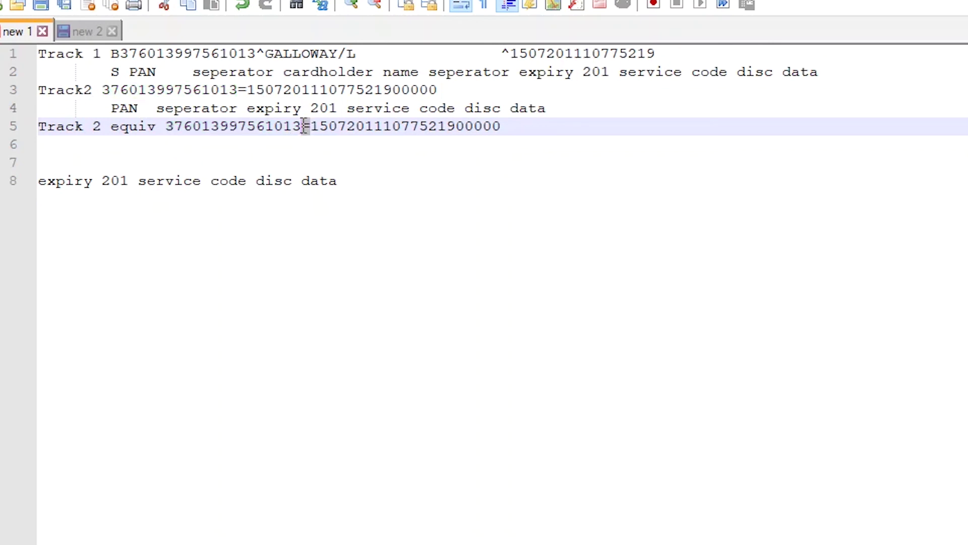
left_click_drag(347, 129, 310, 127)
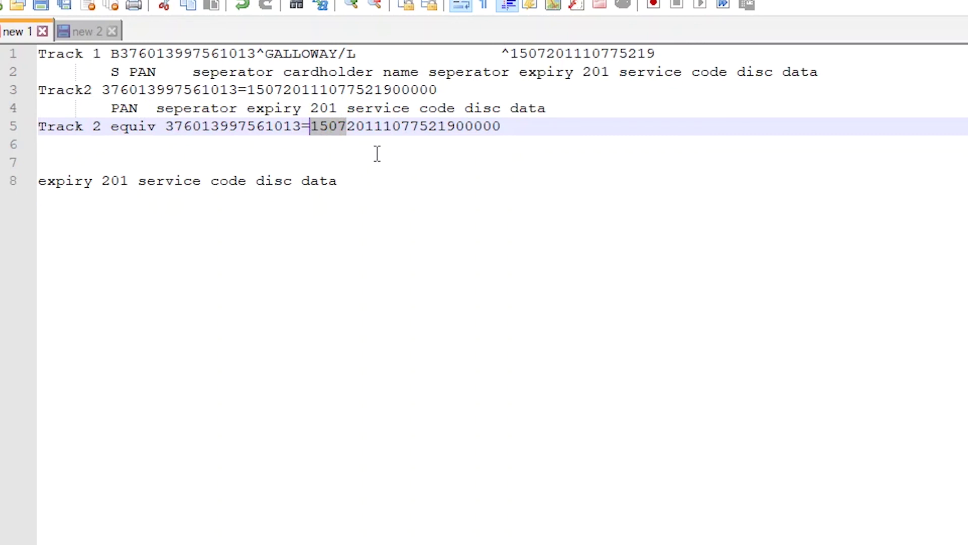
left_click_drag(374, 128, 505, 130)
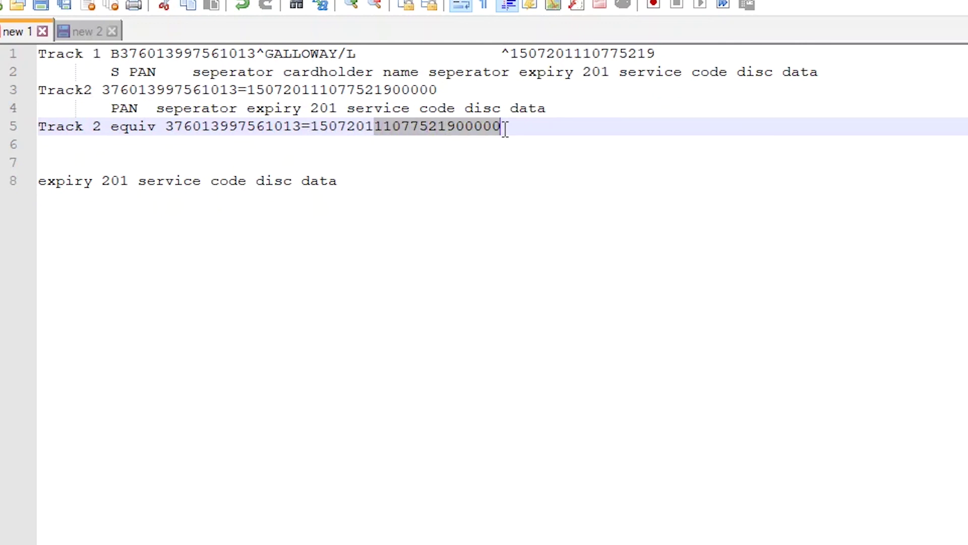